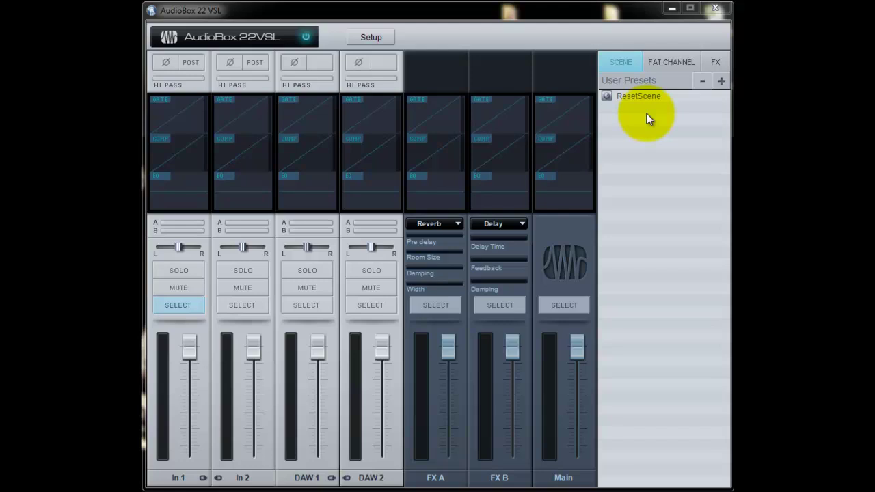
- Show the Fat Channel user presets in the preset browser
left_click(677, 60)
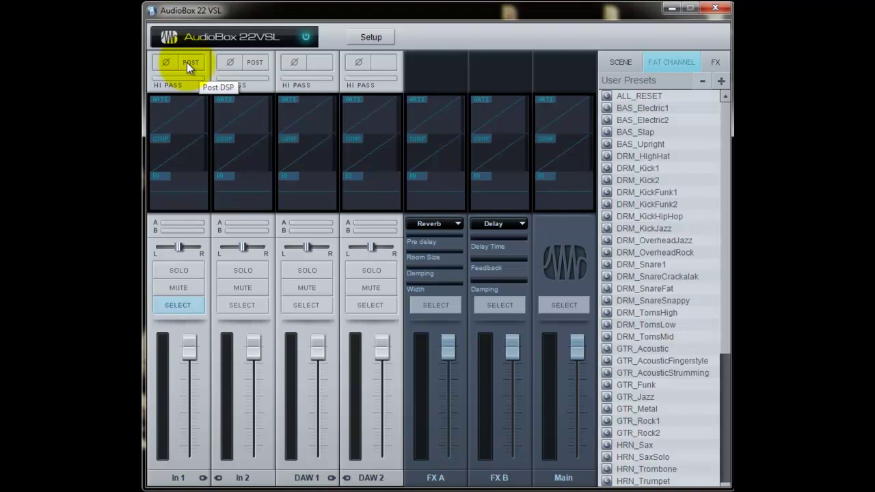
- Switch the In 1 channel strip to POST so it routes post-DSP
left_click(187, 62)
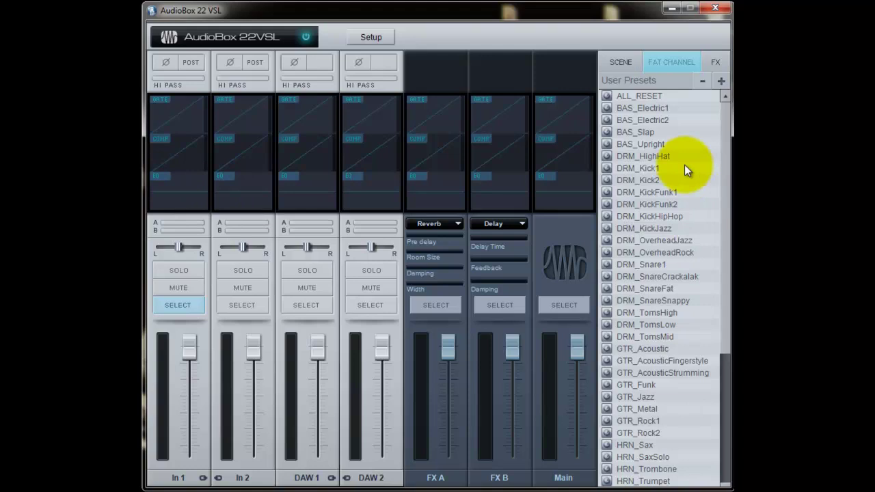
- Scroll to GTR_AcousticStrumming and drop it onto the In 1 channel strip
left_click_drag(722, 177, 727, 308)
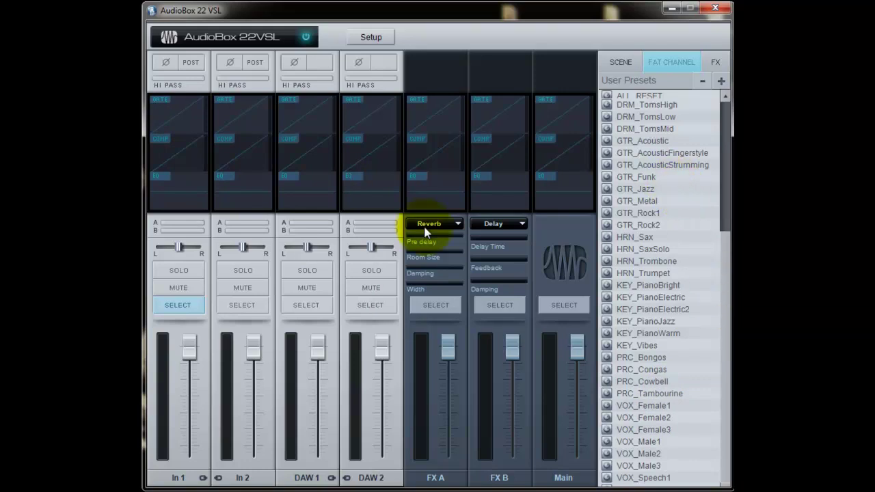
left_click(661, 167)
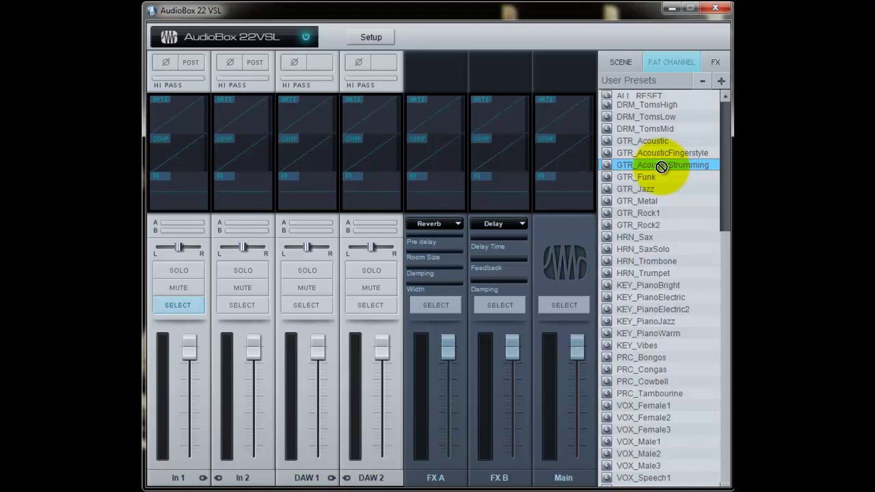
left_click_drag(661, 167, 185, 274)
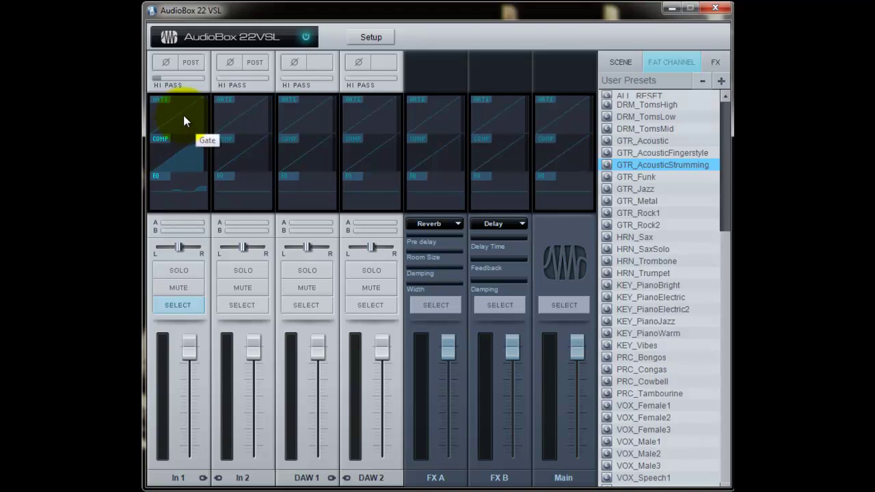
- Open In 1's Fat Channel and review its filter, noise gate and compressor settings
left_click(172, 155)
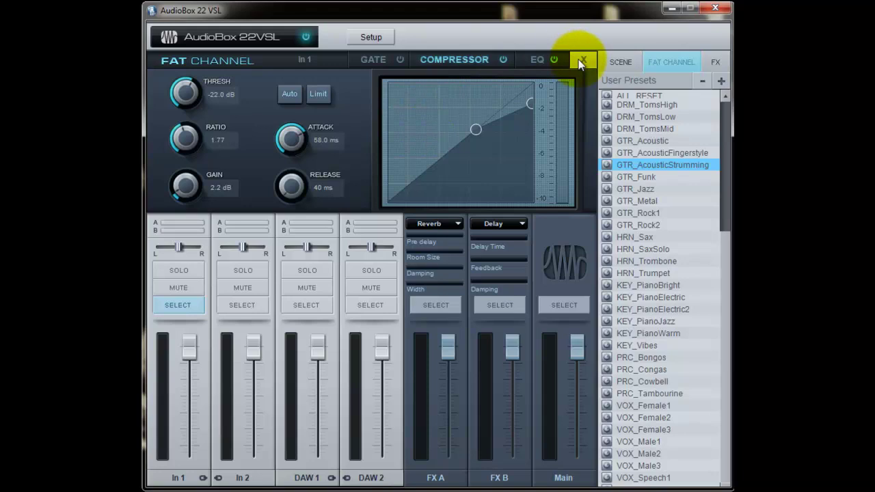
left_click(381, 62)
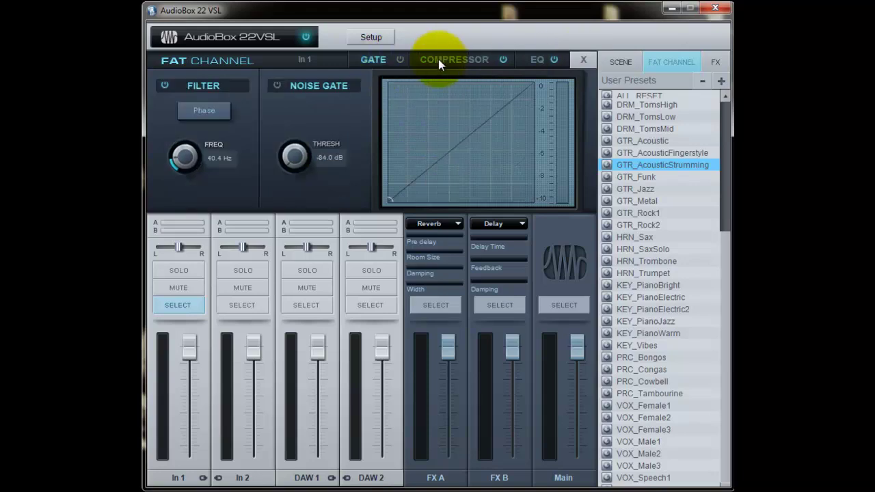
left_click(460, 60)
- Set In 1's EQ: high +11.2 dB at 6.81 kHz, mid -7.1 dB at 631 Hz, low +9.2 dB at 64 Hz
left_click(537, 60)
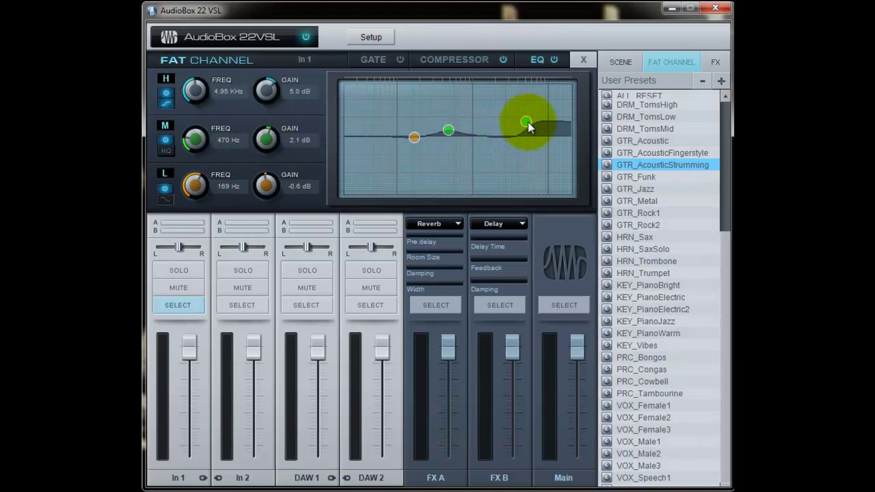
left_click_drag(527, 122, 539, 103)
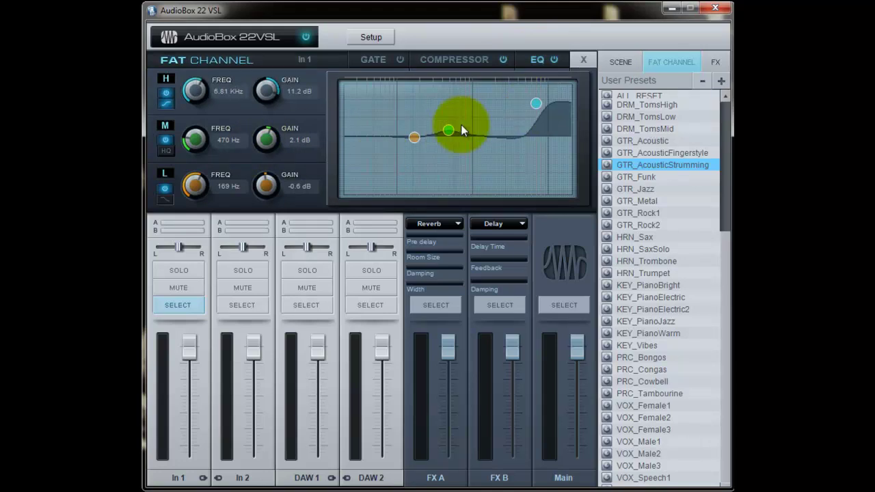
left_click_drag(448, 137, 460, 159)
left_click_drag(414, 137, 383, 113)
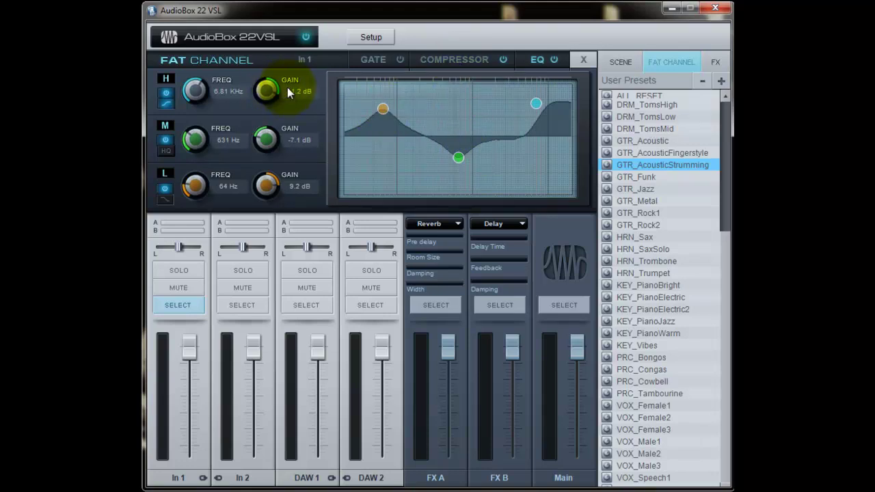
left_click(442, 59)
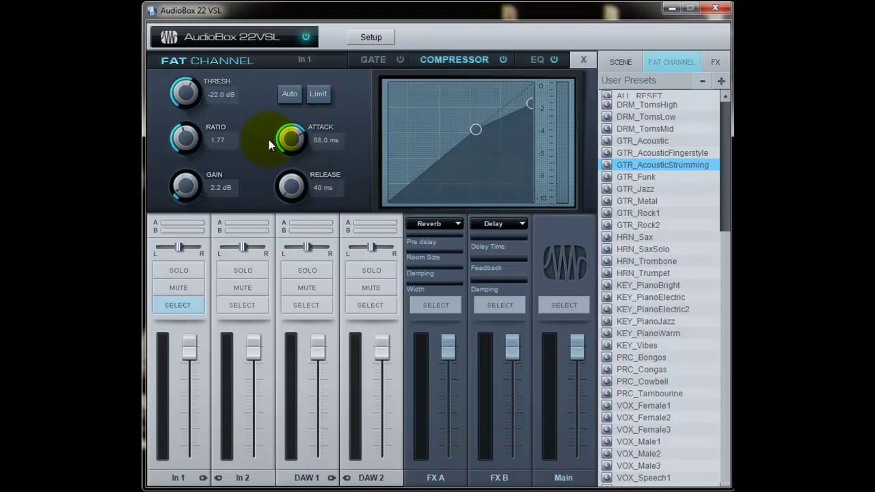
left_click(375, 59)
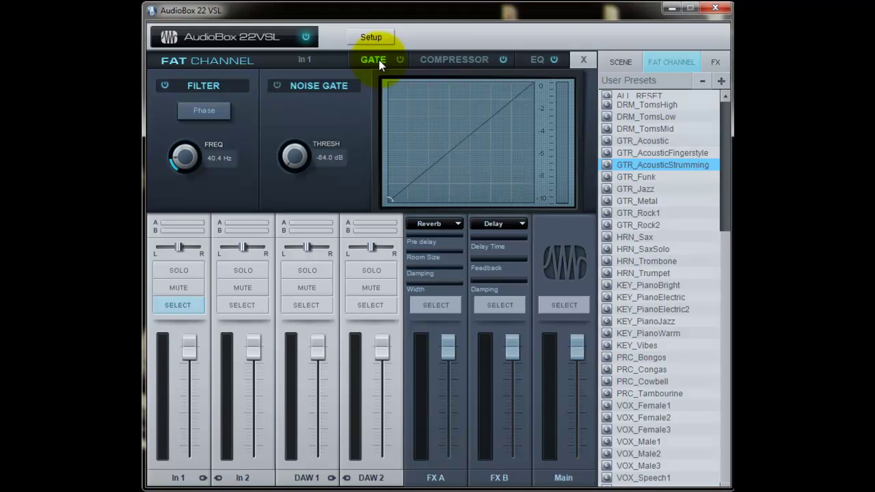
- Leave the Fat Channel editor, then pan DAW 1 fully left and DAW 2 fully right
left_click(585, 61)
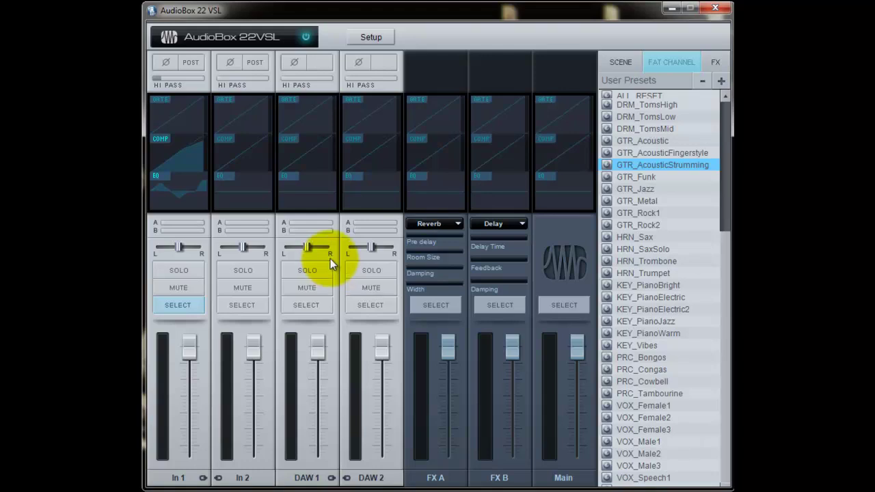
left_click_drag(307, 246, 280, 250)
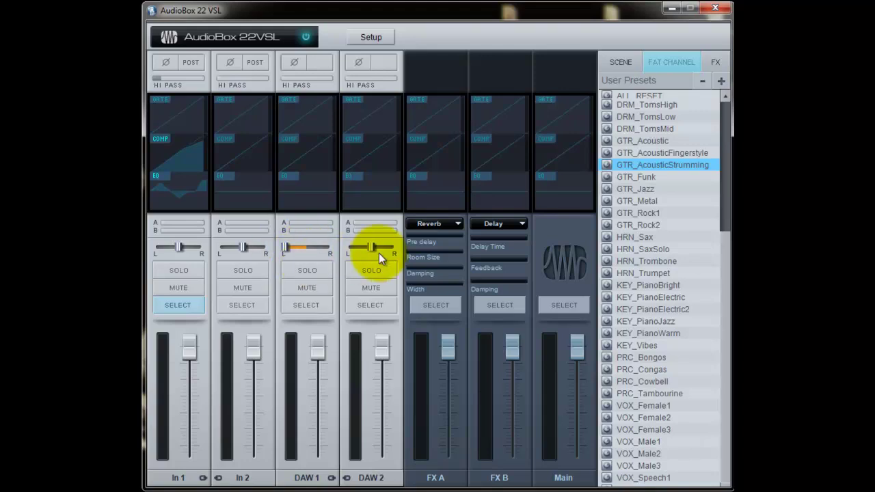
left_click_drag(372, 246, 403, 247)
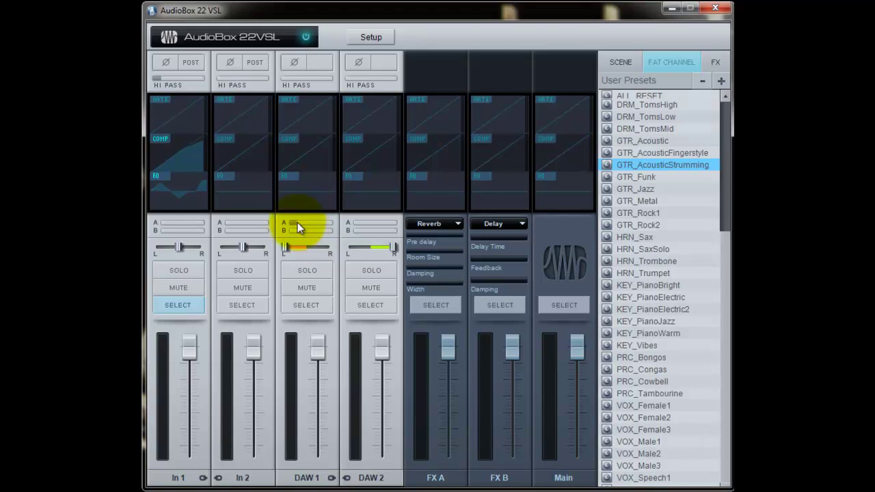
- Raise the DAW sends to FX A and load the REV_Ambience preset onto the FX A Reverb
left_click_drag(301, 224, 352, 224)
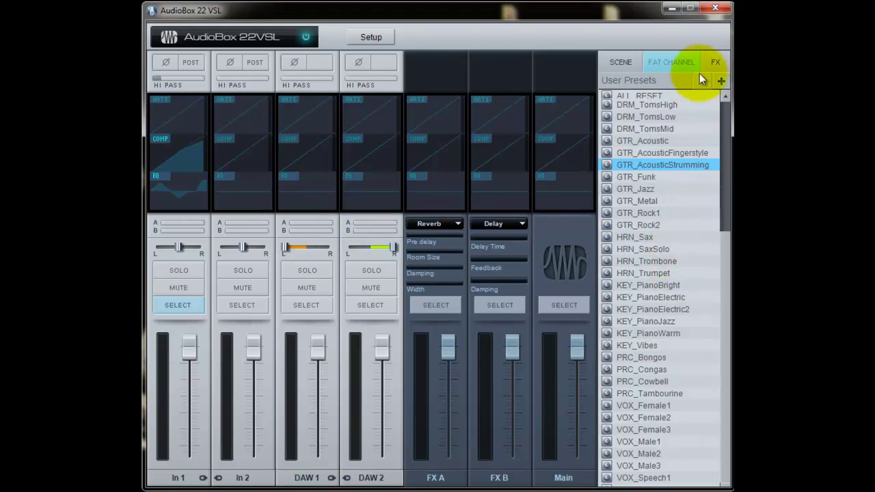
left_click(715, 64)
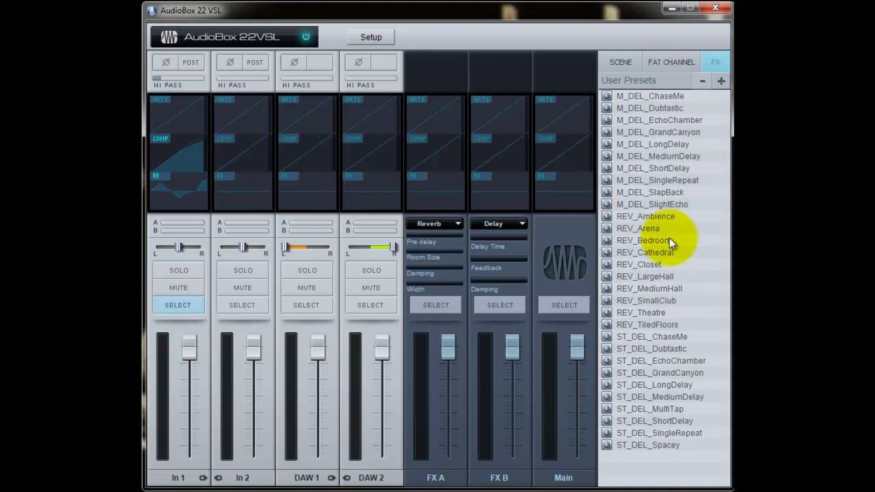
left_click_drag(658, 216, 443, 250)
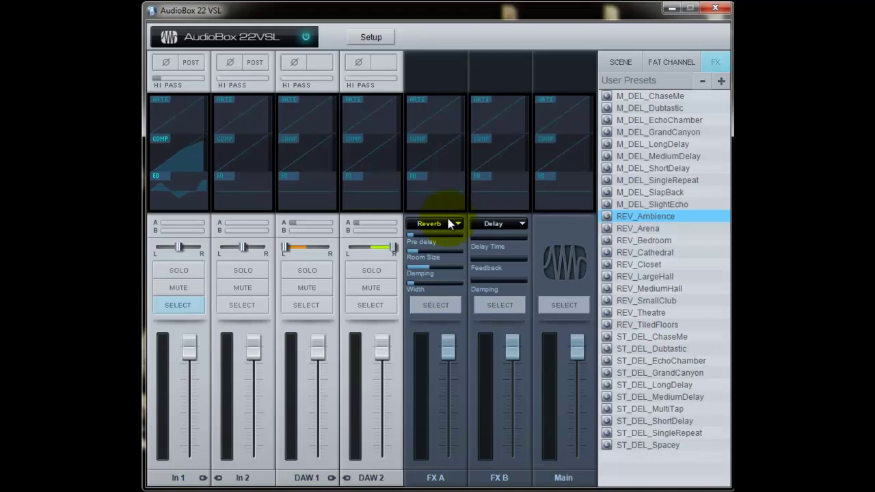
- Lower the FX A return, then pull the In 1, In 2, DAW 1 and DAW 2 faders to the bottom
left_click_drag(452, 339, 453, 402)
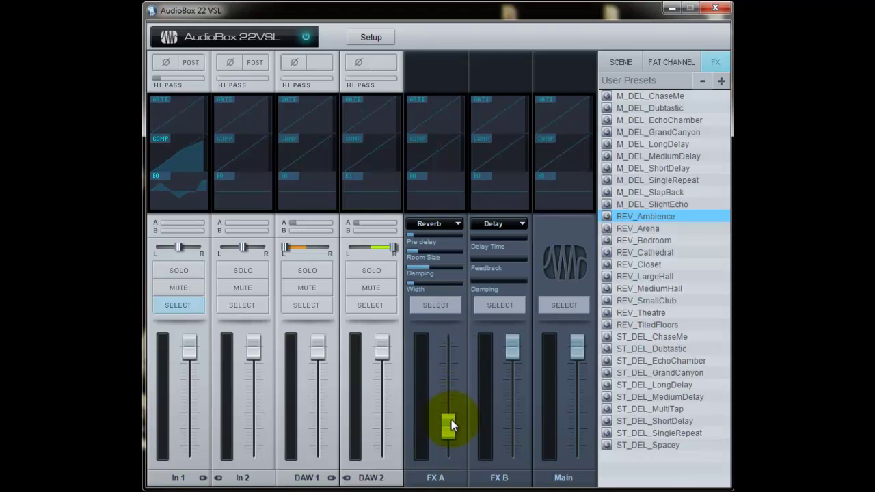
mouse_move(451, 419)
left_mouse_down()
mouse_move(451, 402)
mouse_move(453, 410)
left_mouse_up()
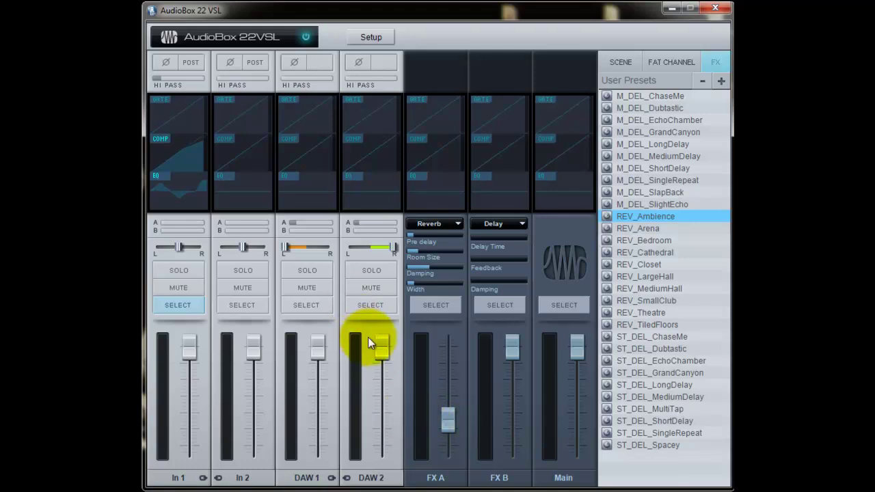
left_click_drag(192, 350, 185, 444)
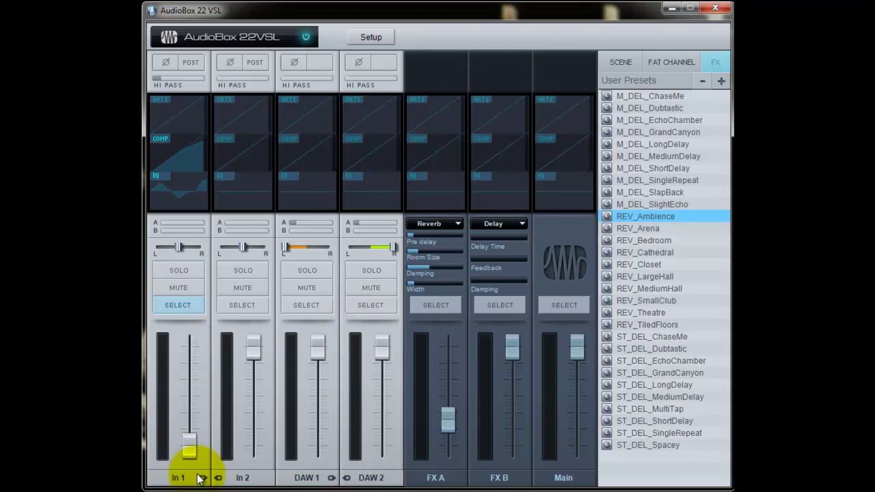
left_click_drag(250, 361, 254, 448)
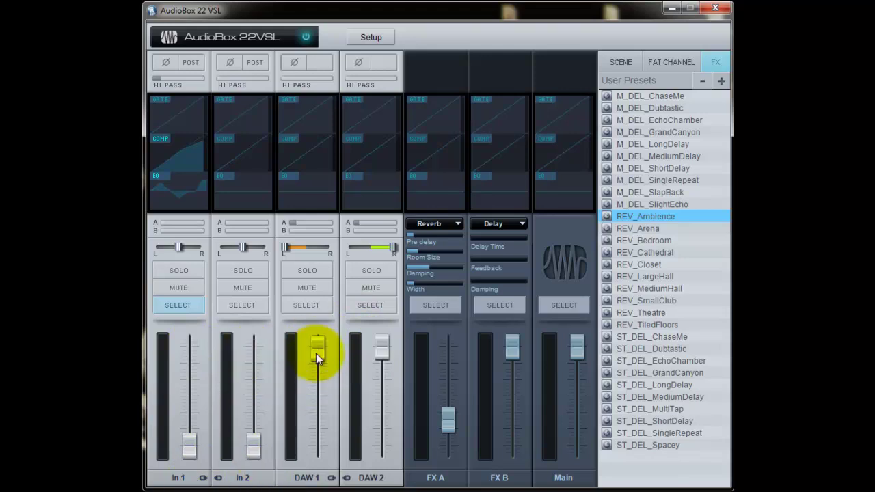
left_click_drag(316, 353, 317, 448)
left_click_drag(379, 350, 379, 435)
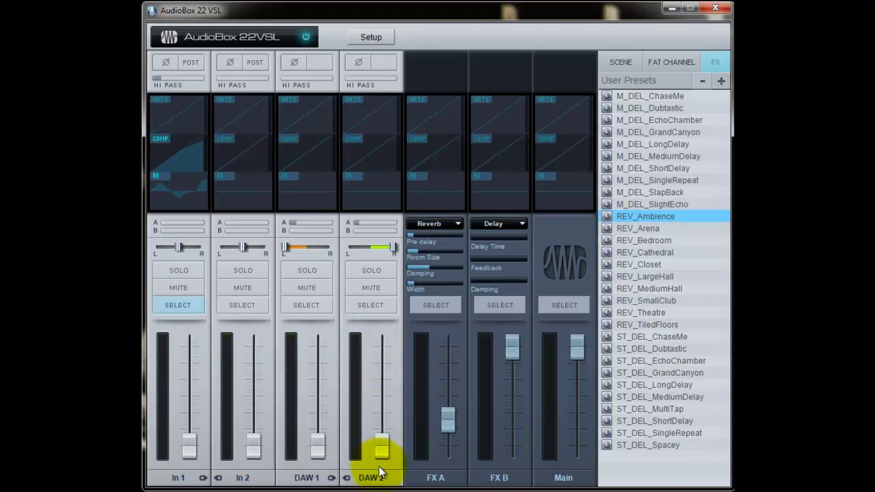
left_click(376, 38)
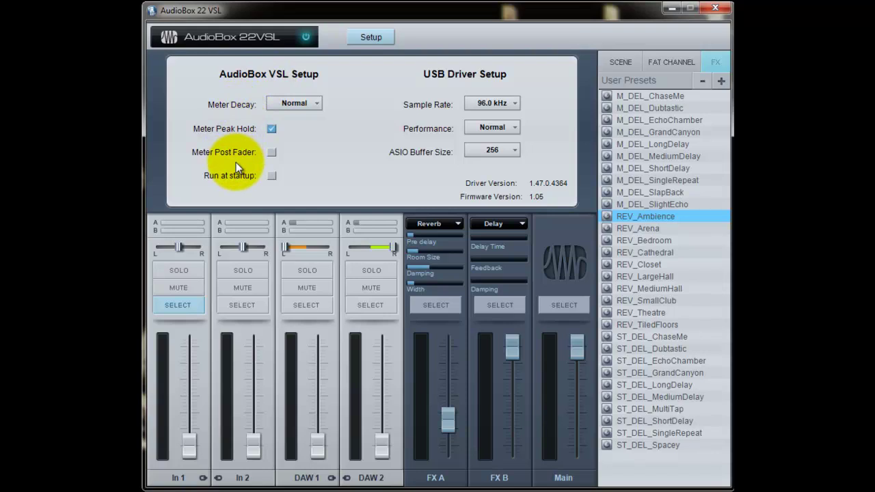
left_click(515, 104)
left_click(513, 127)
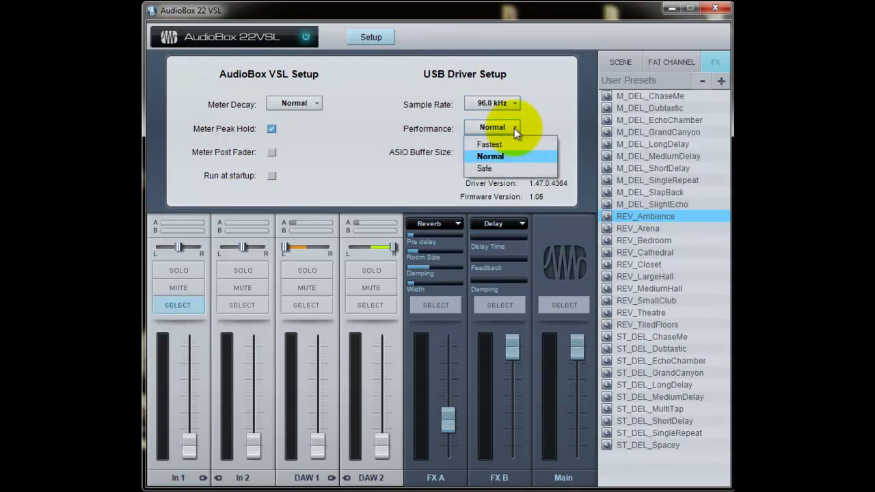
left_click(514, 127)
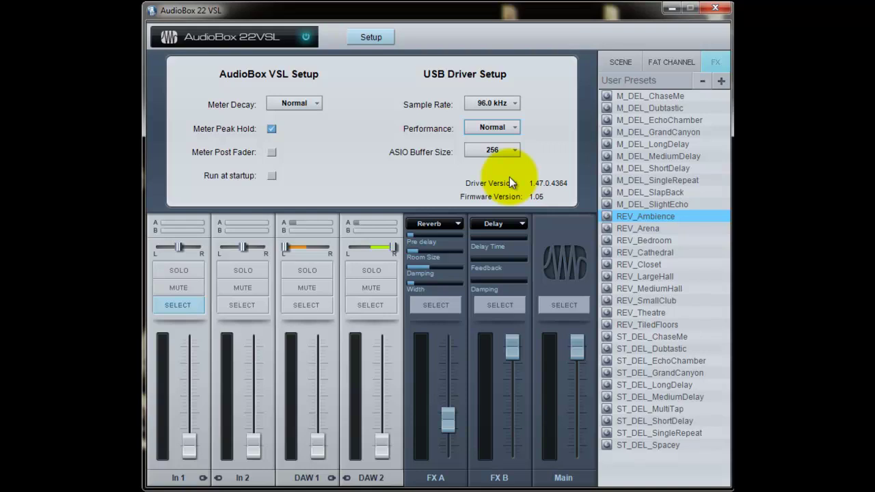
- Close the driver setup, reset In 1 with ALL_RESET, and reload GTR_AcousticStrumming onto it
left_click(367, 40)
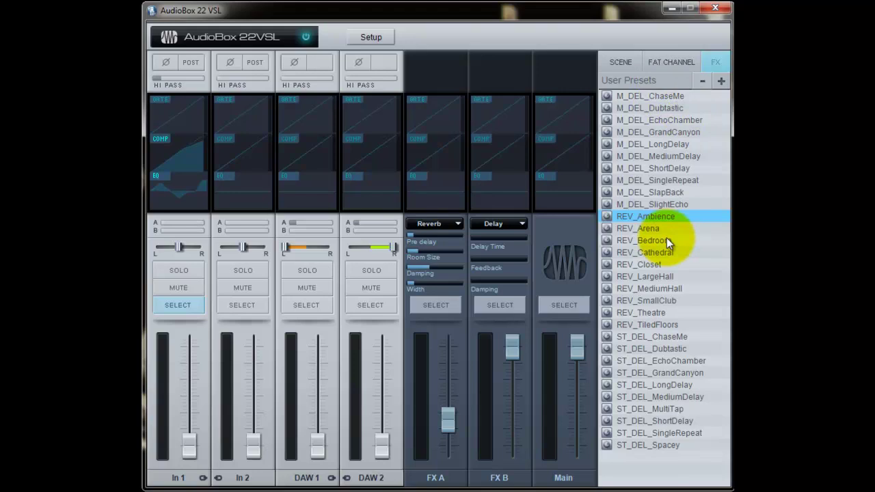
left_click(659, 62)
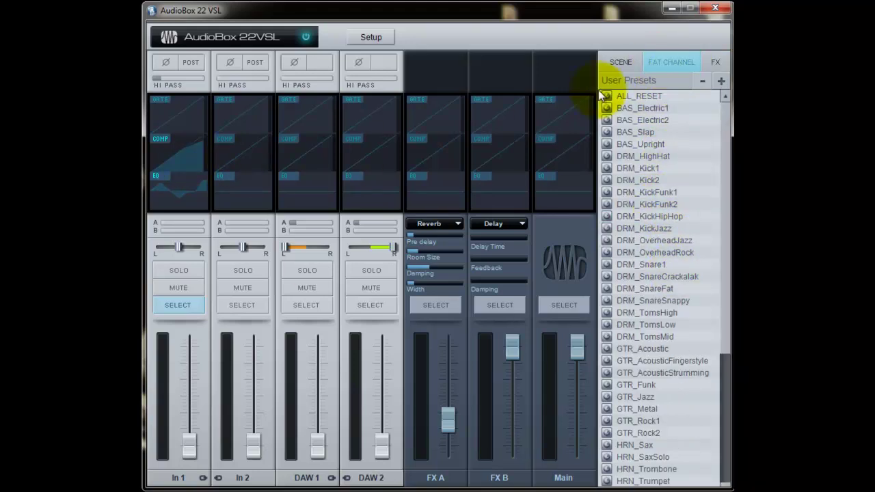
left_click_drag(641, 94, 183, 241)
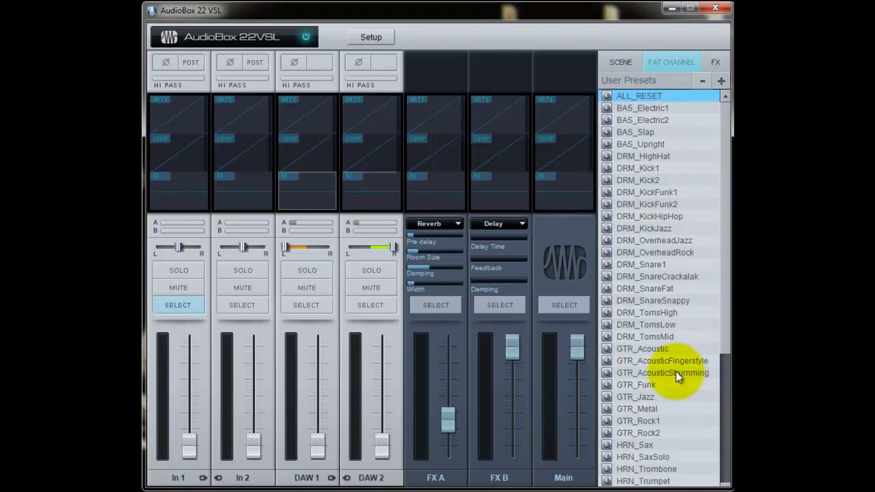
left_click_drag(675, 373, 176, 283)
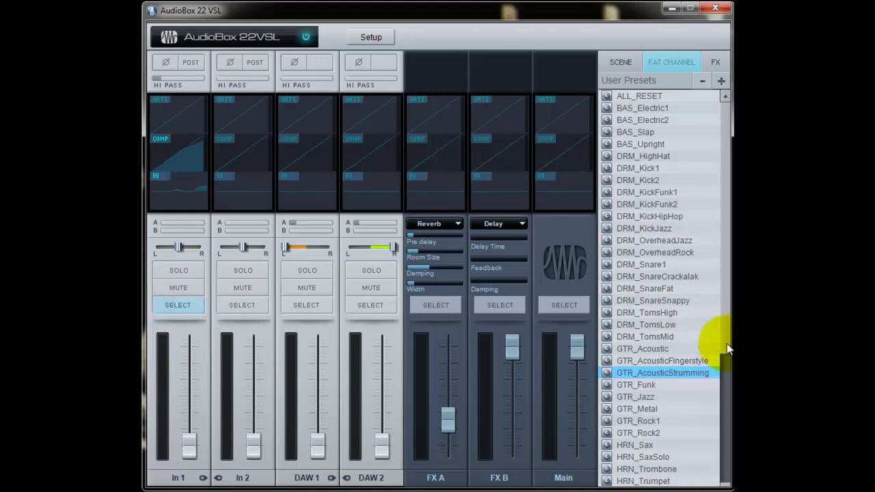
left_click_drag(726, 343, 726, 465)
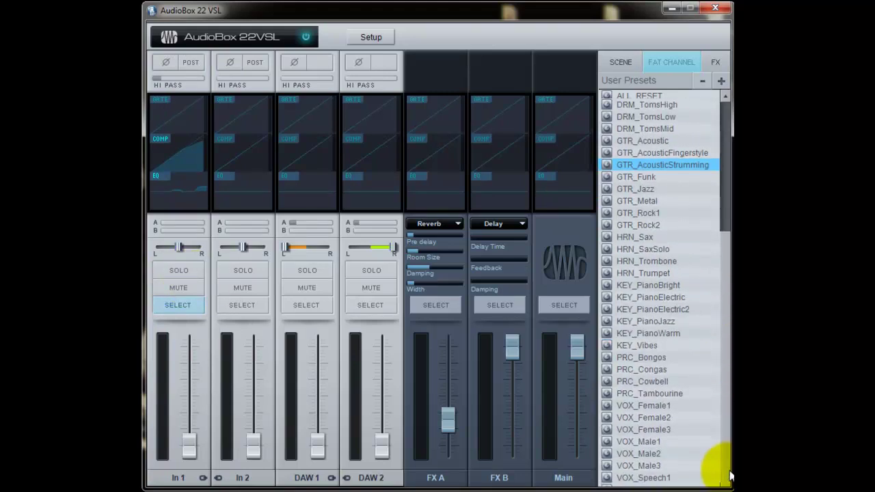
- Put VOX_Male3 on In 2 with EQ mid -7.3 dB at 806 Hz, low +6.4 dB at 71 Hz, high +5.8 dB at 5.80 kHz
left_click(647, 462)
left_click_drag(648, 465, 241, 303)
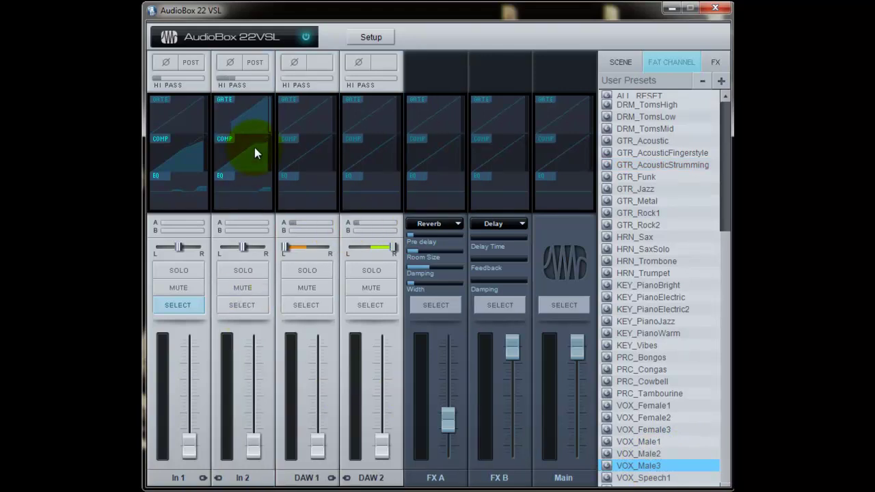
left_click(238, 167)
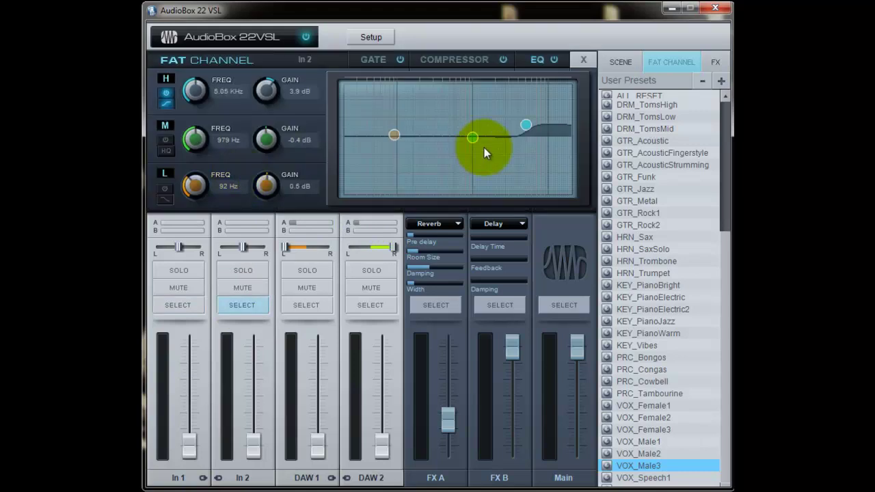
left_click_drag(473, 139, 465, 157)
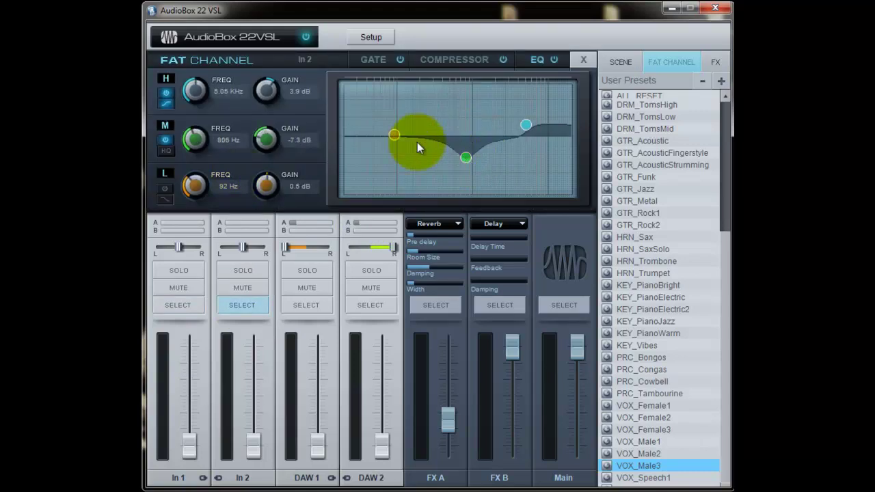
left_click_drag(393, 133, 386, 118)
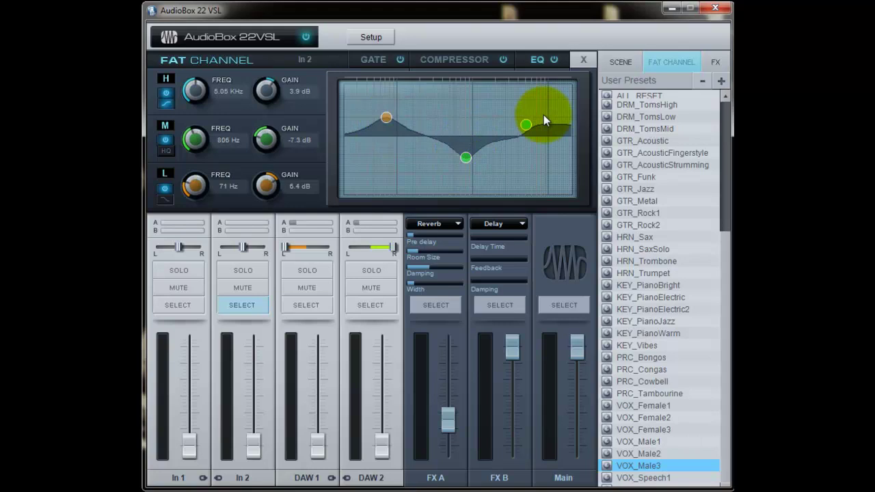
left_click_drag(524, 126, 533, 122)
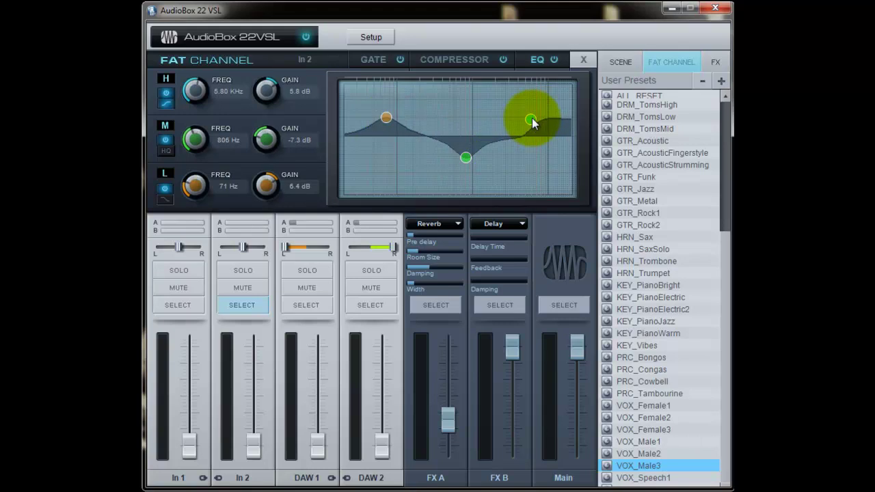
- Close In 2's Fat Channel editor and save the current mixer as a new scene
left_click(578, 61)
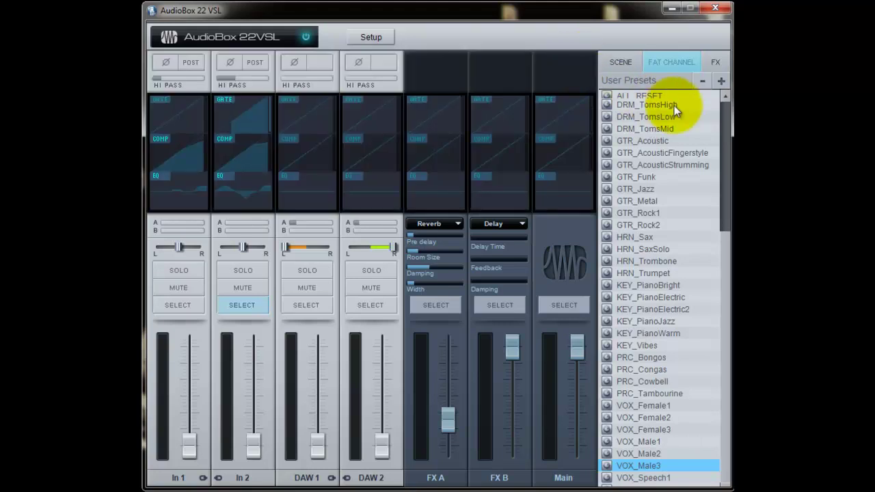
scroll(717, 244, "up", 6)
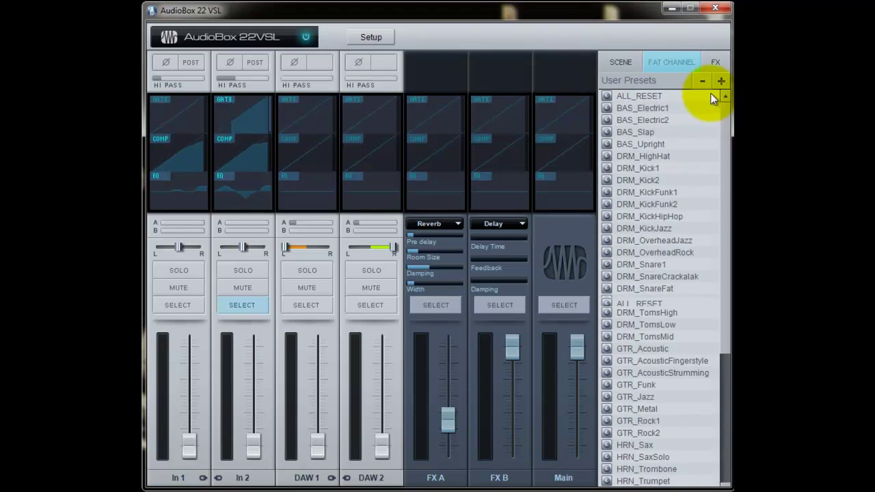
left_click(618, 62)
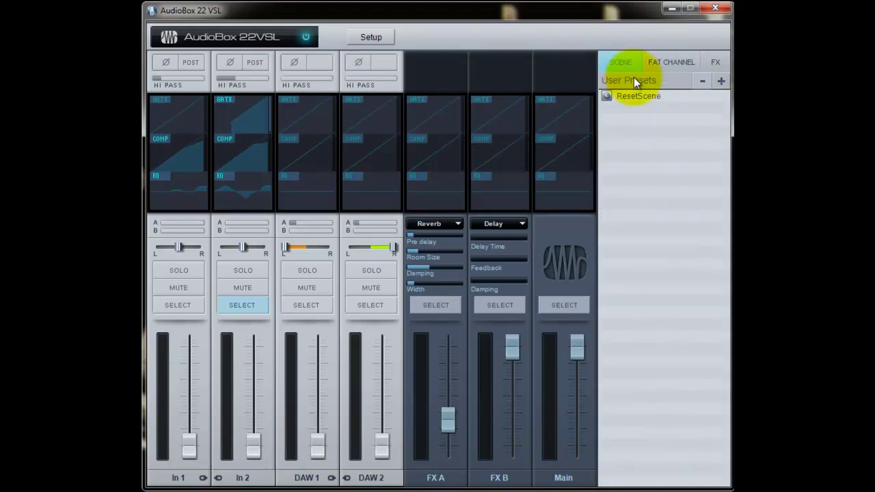
left_click(718, 81)
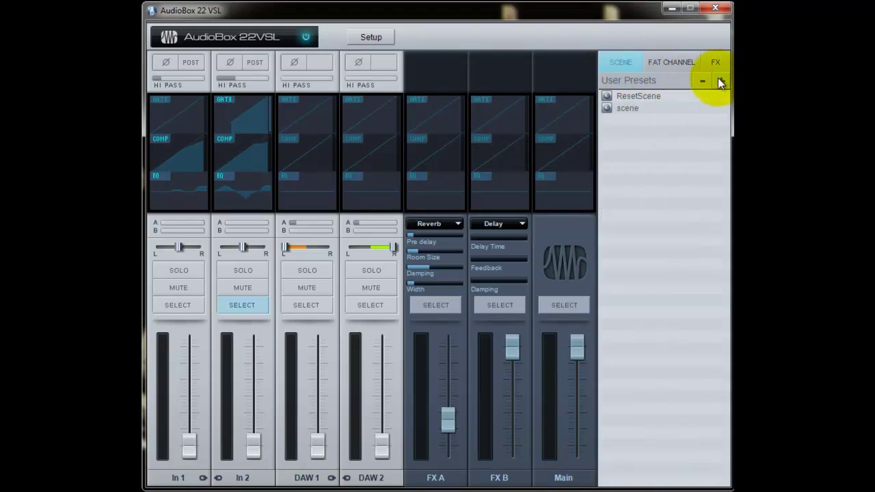
- Rename the new scene to 'Acoustic Setup'
left_click(620, 109)
right_click(619, 109)
left_click(657, 133)
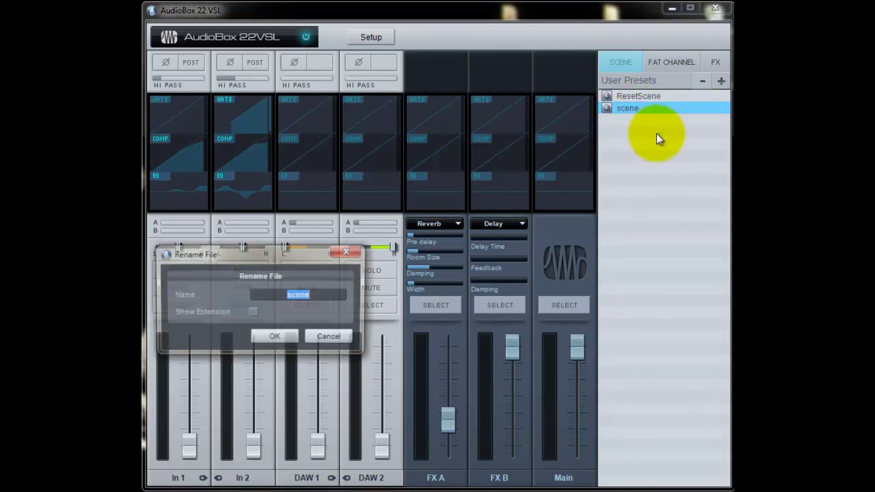
type("Acou")
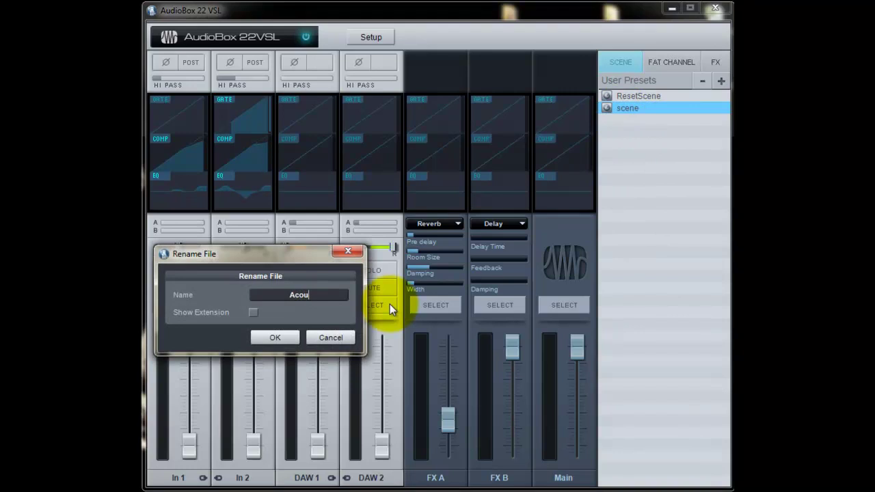
type("stic Setup")
left_click(288, 338)
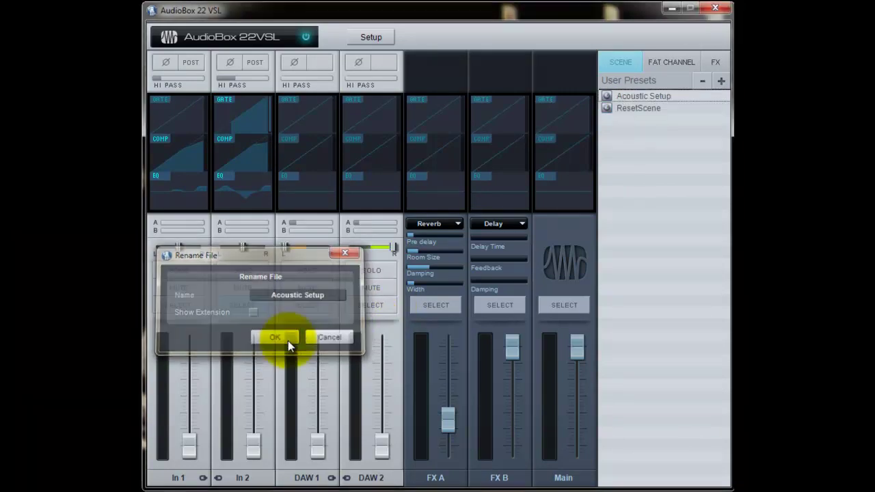
- Clear the mixer with ResetScene, then recall the Acoustic Setup scene onto it
double_click(632, 108)
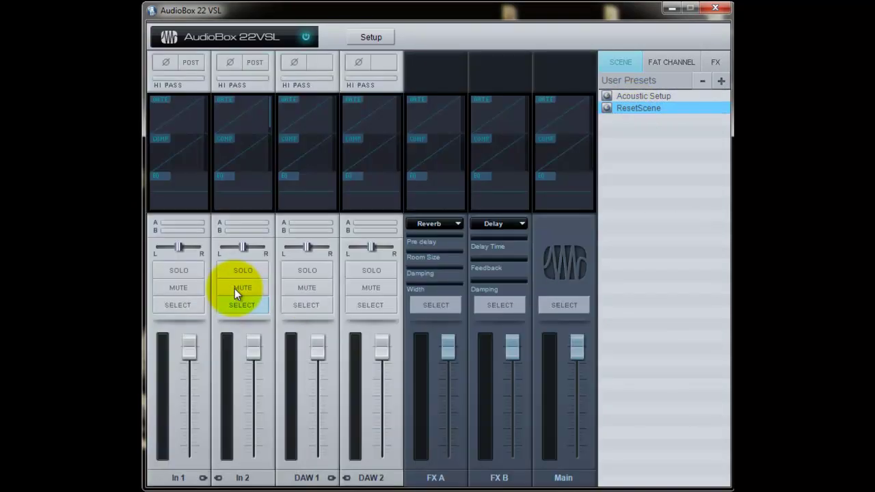
left_click(624, 100)
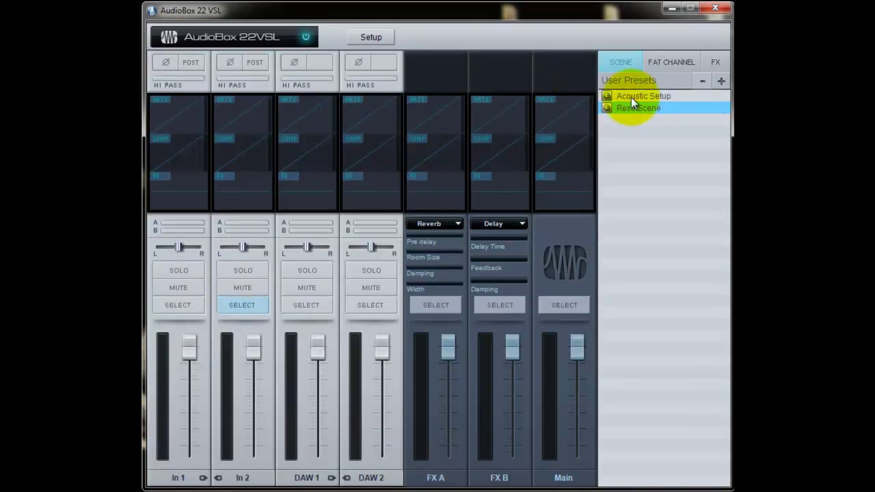
left_click_drag(630, 97, 307, 275)
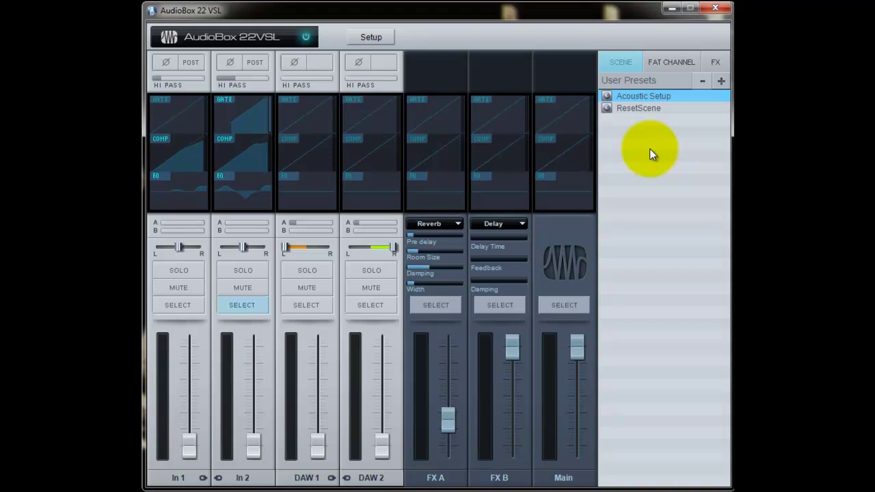
- Drop the FX B and FX A return faders to the bottom and set Main to mid-level
left_click_drag(511, 349, 518, 454)
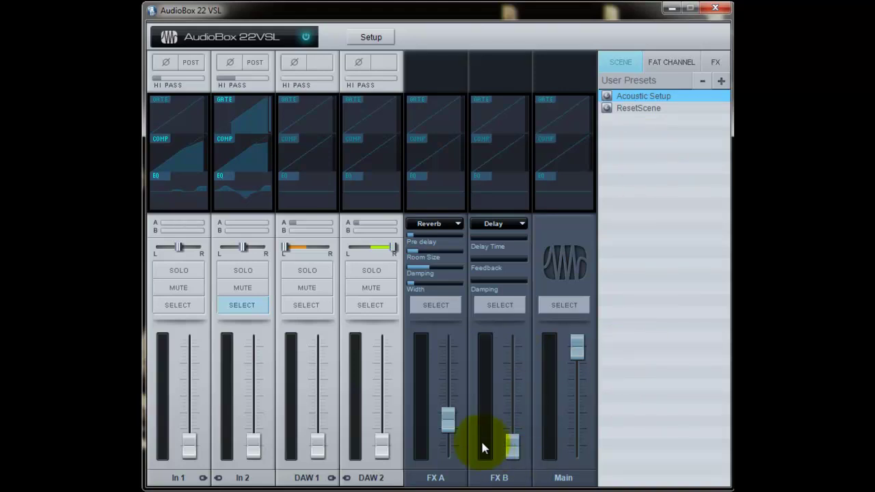
left_click_drag(448, 420, 439, 465)
left_click_drag(576, 347, 578, 405)
left_click(447, 450)
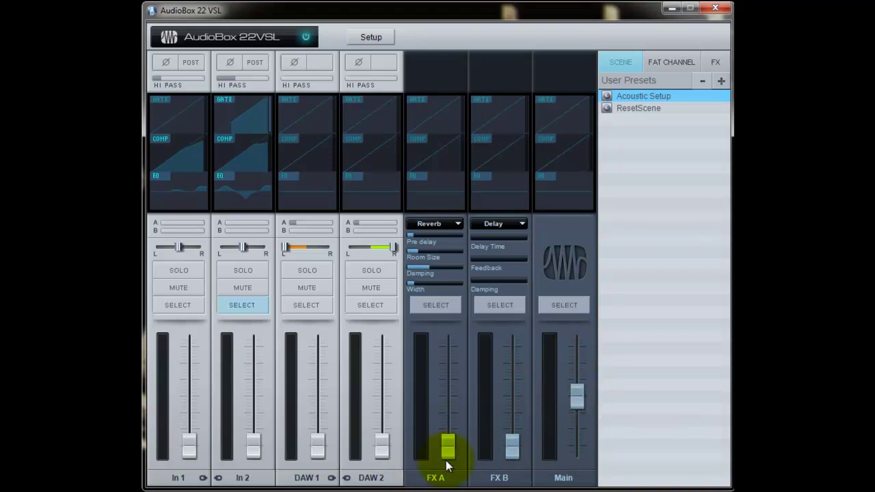